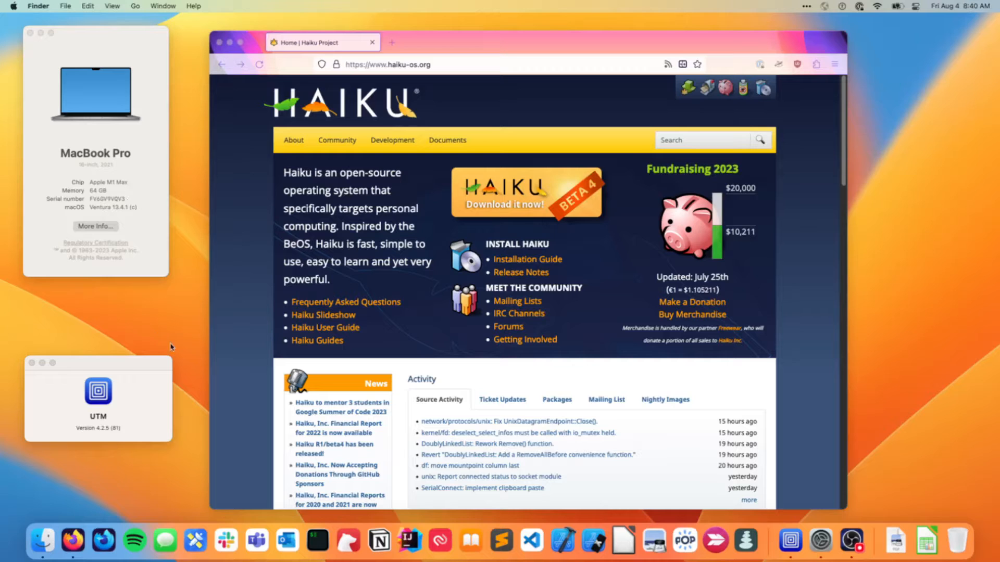
Minimize the browser, switch to UTM and begin a new emulated virtual machine with the Other operating system type
{"action": "left_click", "coordinate": [116, 371]}
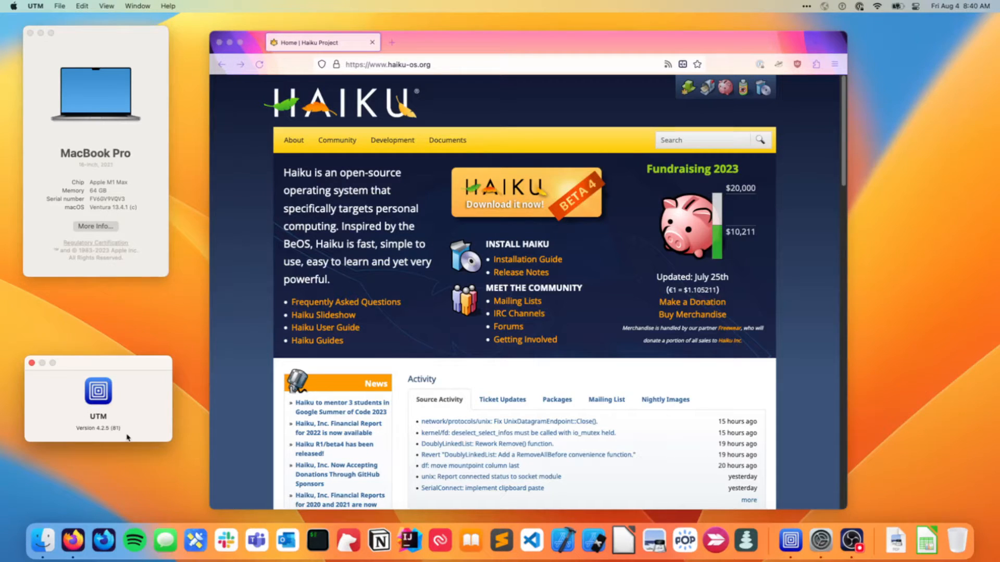
{"action": "left_click", "coordinate": [542, 144]}
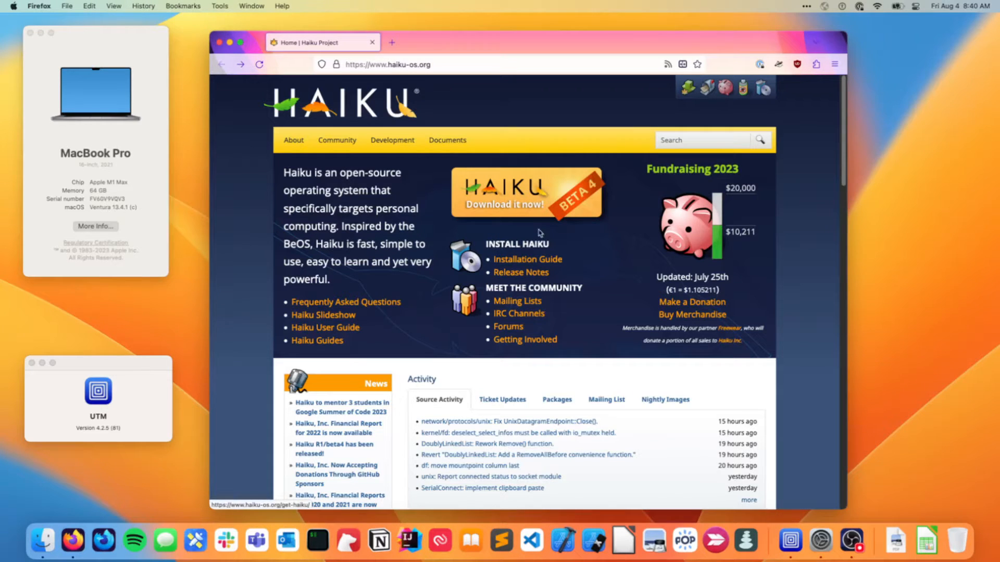
{"action": "left_click", "coordinate": [230, 43]}
{"action": "left_click", "coordinate": [561, 97]}
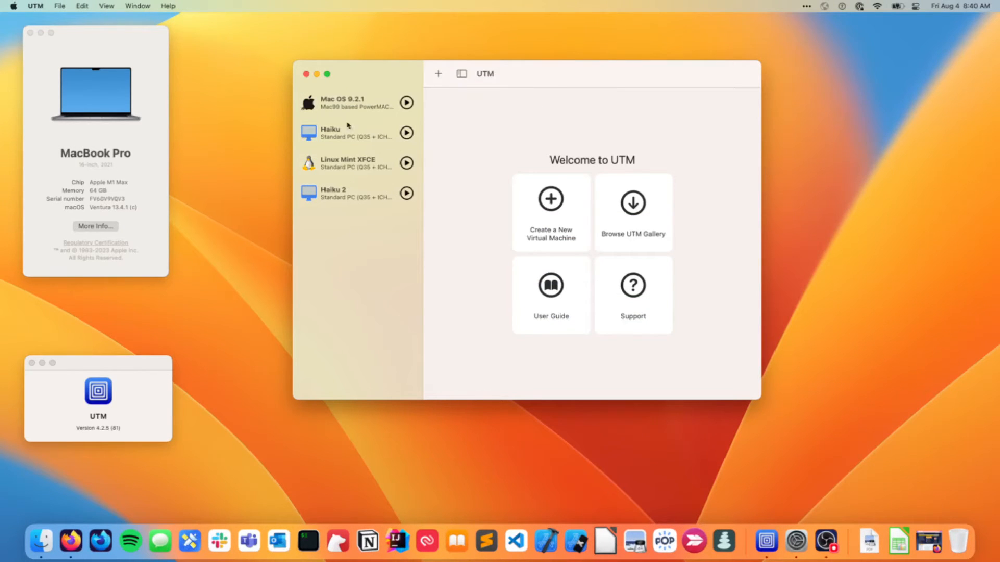
{"action": "left_click", "coordinate": [556, 209]}
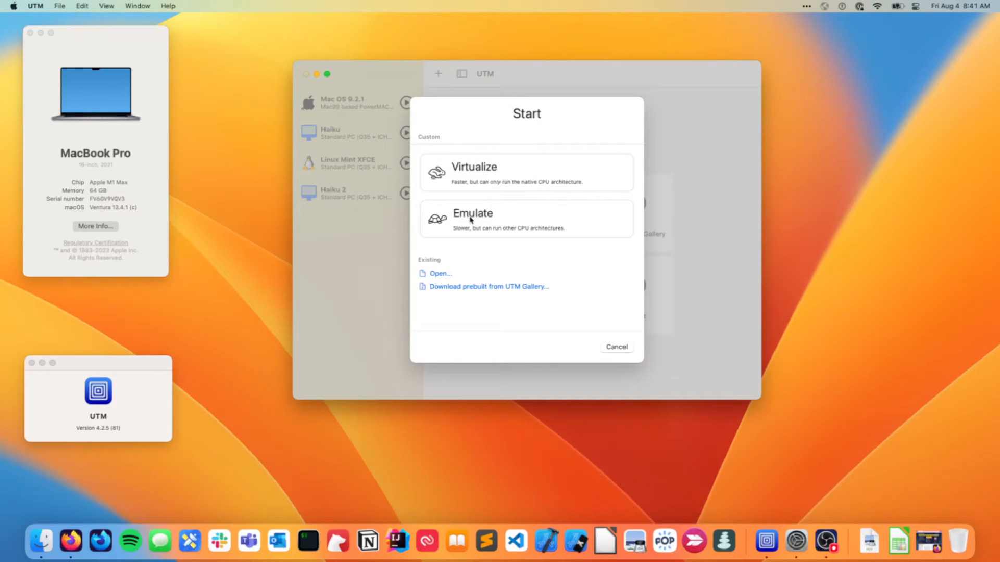
{"action": "left_click", "coordinate": [489, 224]}
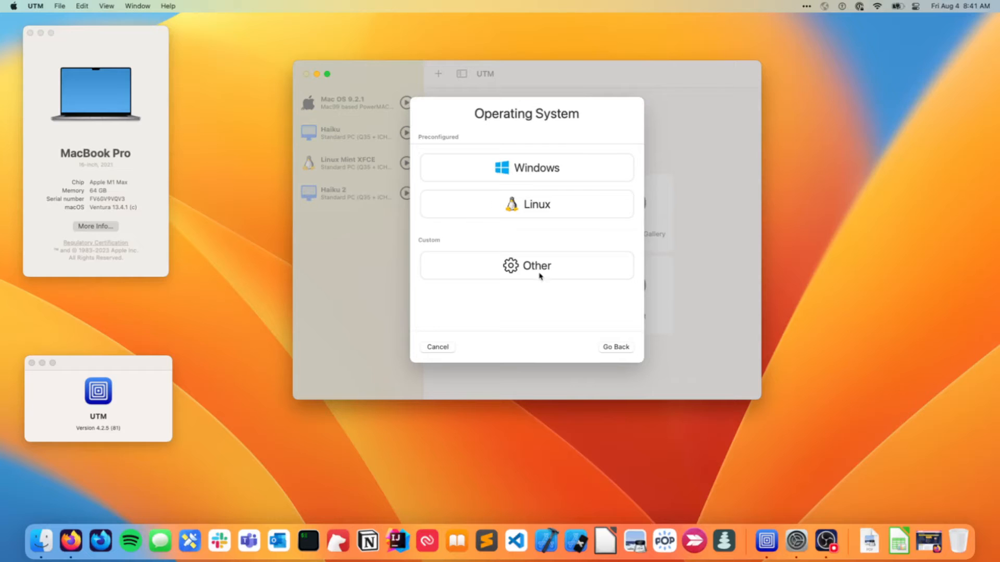
{"action": "left_click", "coordinate": [540, 277]}
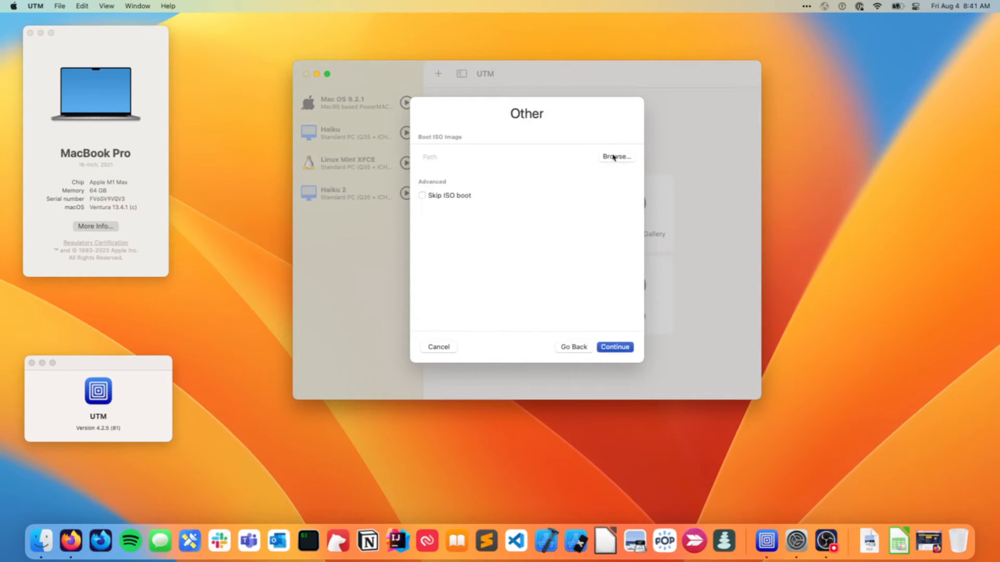
Select haiku-r1beta4-x86_64-anyboot.iso from the Disk Images folder as the boot ISO image and continue to the hardware settings
{"action": "left_click", "coordinate": [615, 157]}
{"action": "scroll", "coordinate": [495, 281], "scroll_direction": "down", "scroll_amount": 10}
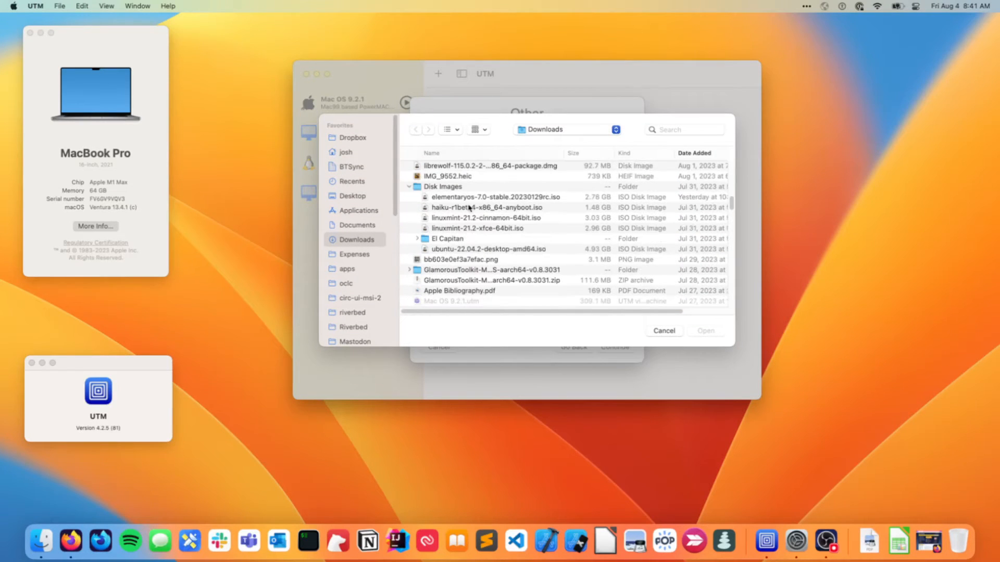
{"action": "double_click", "coordinate": [483, 208]}
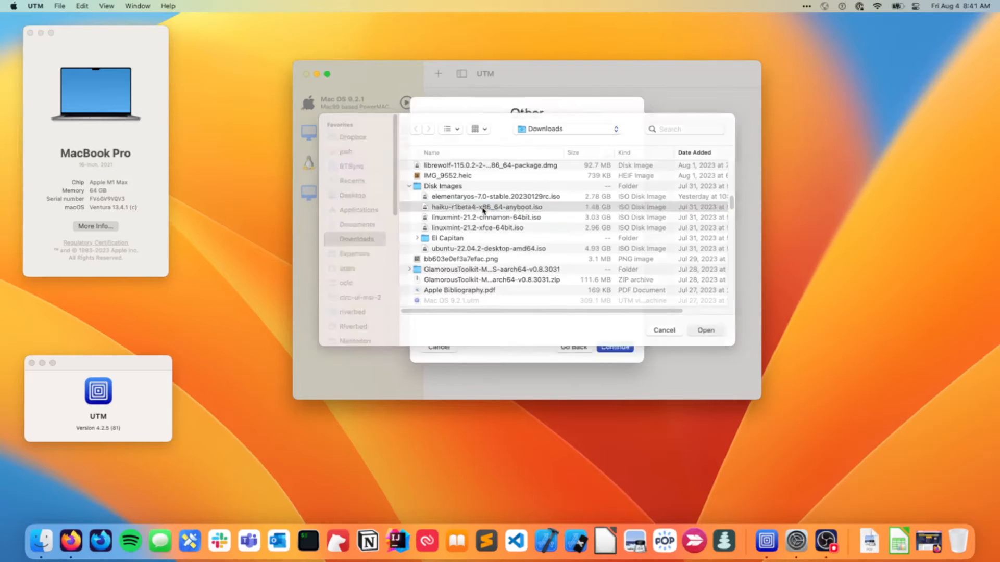
{"action": "left_click", "coordinate": [618, 348]}
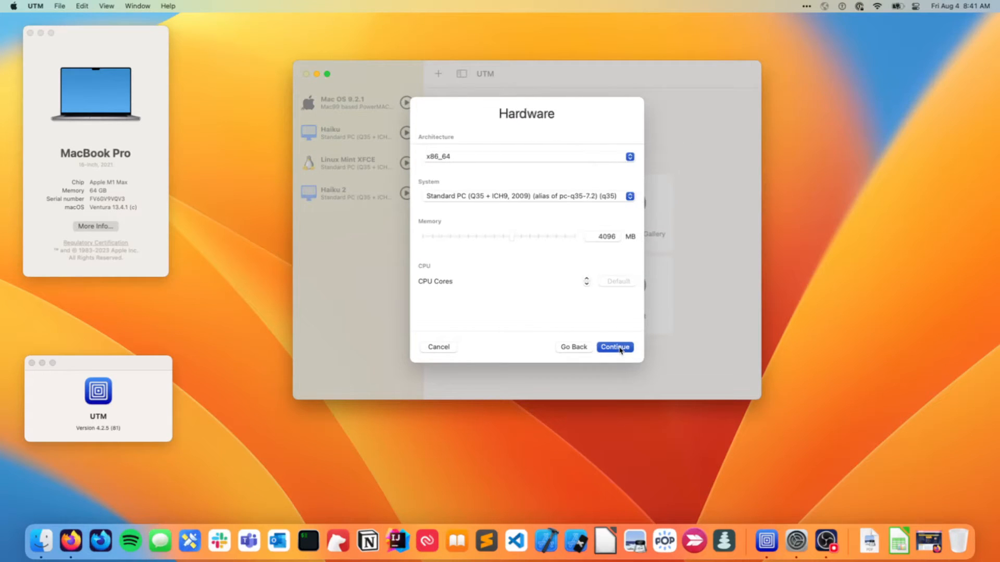
Accept the x86_64 hardware with 4096 MB of memory and the 64 GB drive, continuing to the summary
{"action": "left_click", "coordinate": [620, 348]}
{"action": "left_click", "coordinate": [619, 348]}
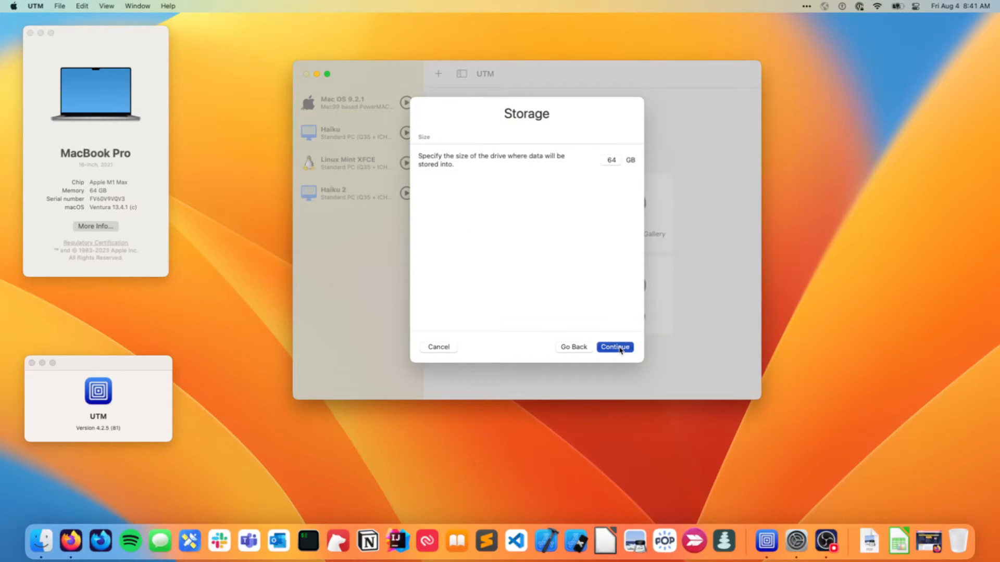
{"action": "left_click", "coordinate": [616, 348]}
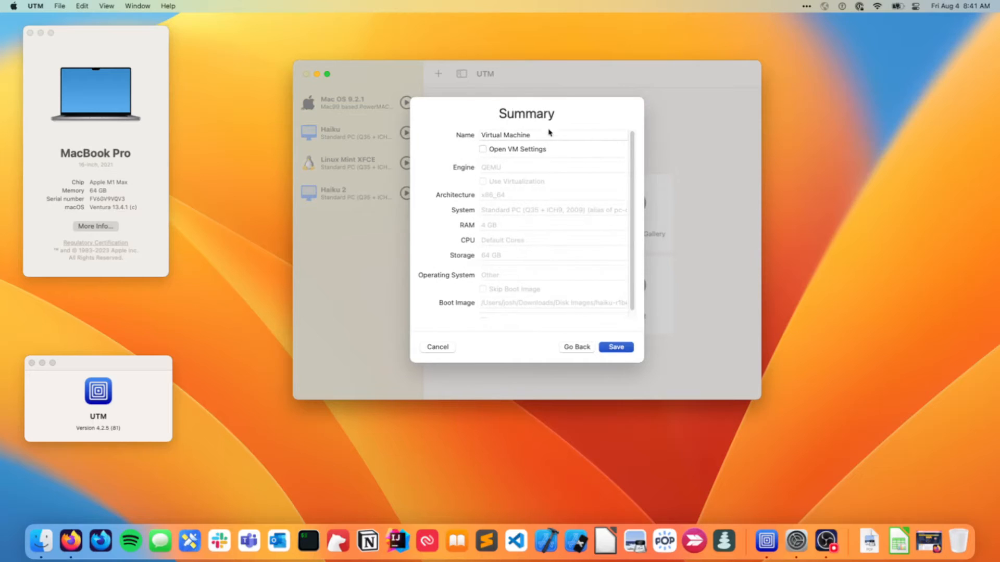
Name the virtual machine Haiku 3 and save it
{"action": "type", "text": "H"}
{"action": "key", "text": "BackSpace"}
{"action": "type", "text": "Haiku 3"}
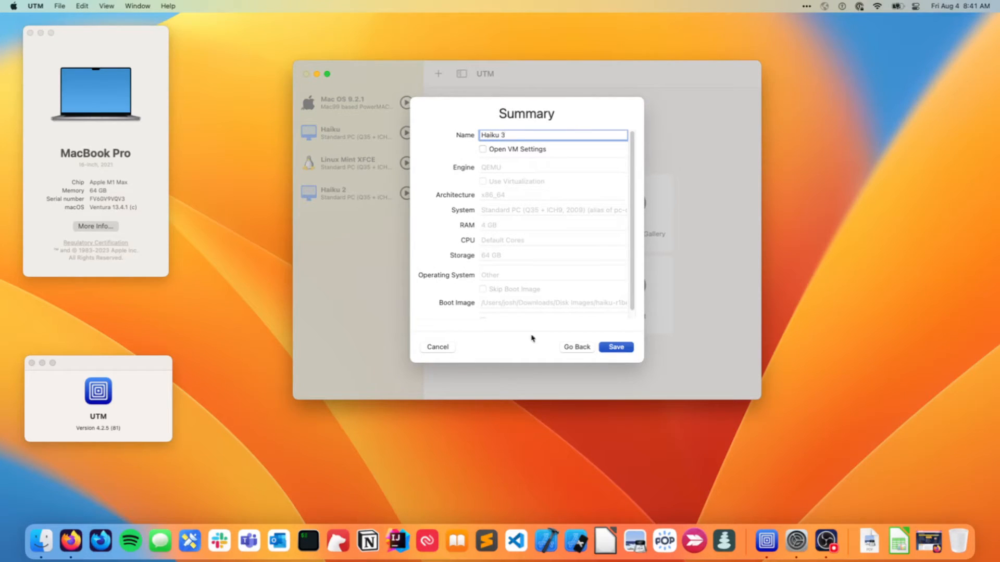
{"action": "left_click", "coordinate": [617, 347]}
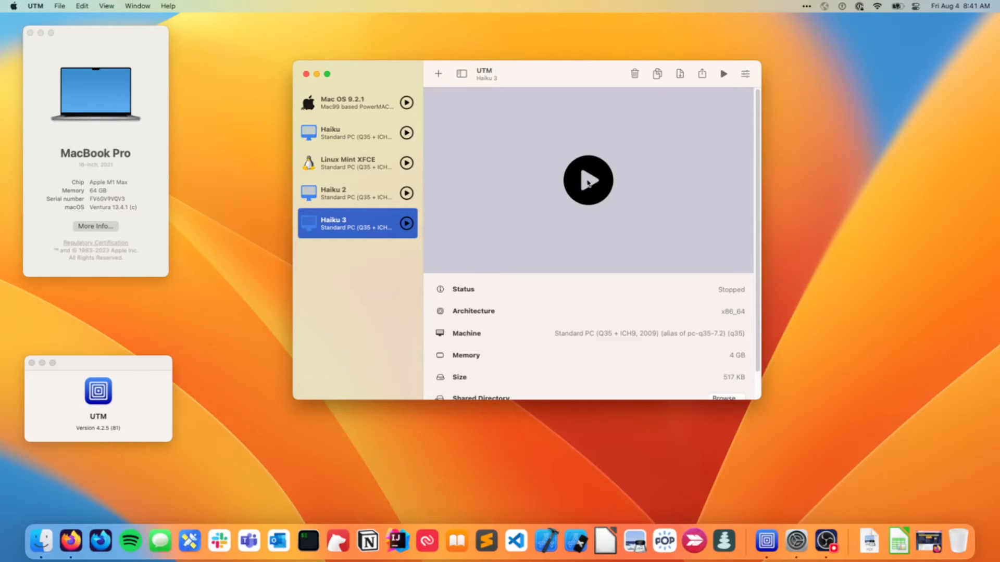
Start the Haiku 3 virtual machine and proceed into the Haiku installer, keeping English and the US-International keymap
{"action": "left_click", "coordinate": [588, 182]}
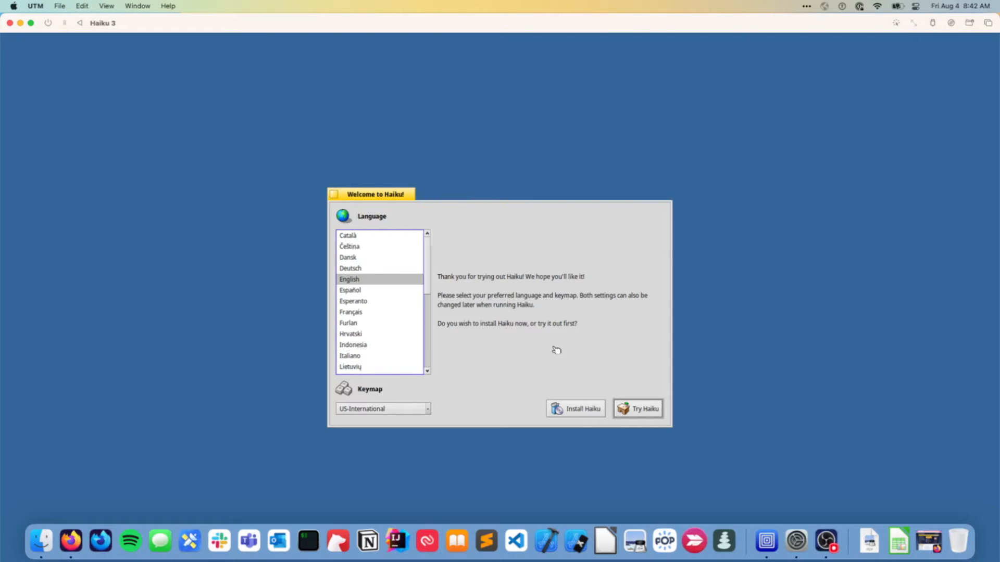
{"action": "left_click", "coordinate": [582, 413]}
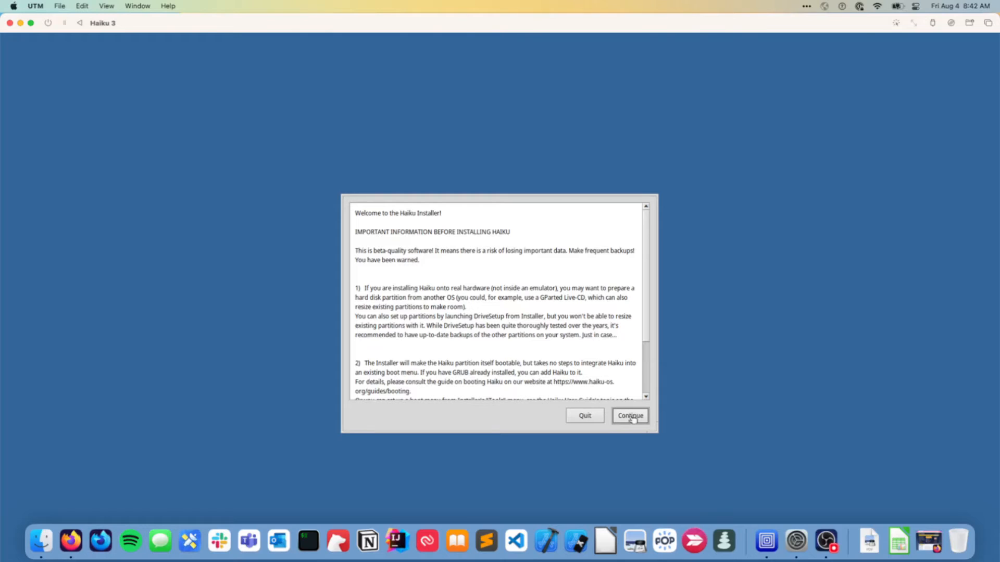
{"action": "left_click", "coordinate": [639, 420]}
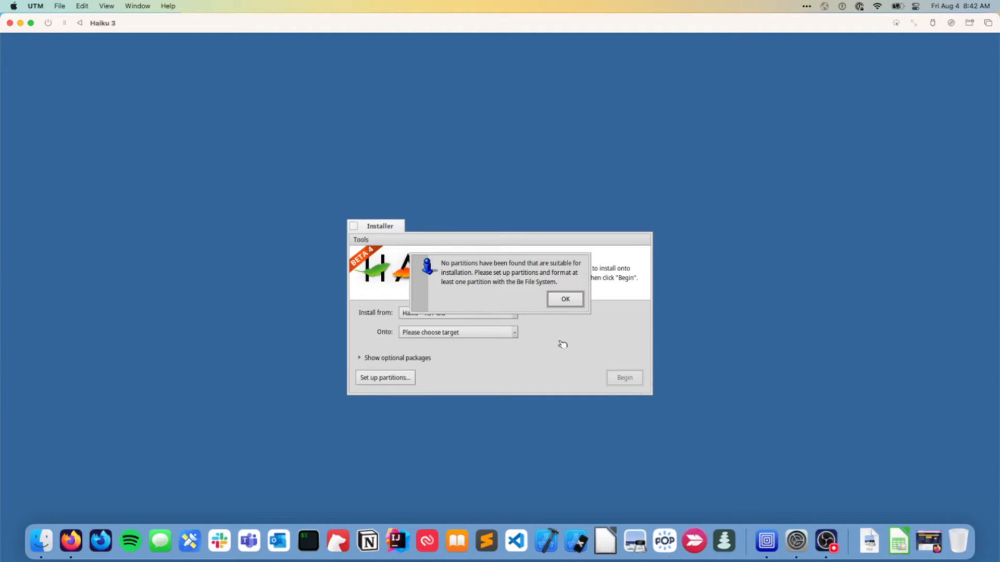
Dismiss the missing-partition notice and open the partition setup from the installer
{"action": "left_click", "coordinate": [565, 299]}
{"action": "left_click", "coordinate": [364, 242]}
{"action": "left_click", "coordinate": [365, 243]}
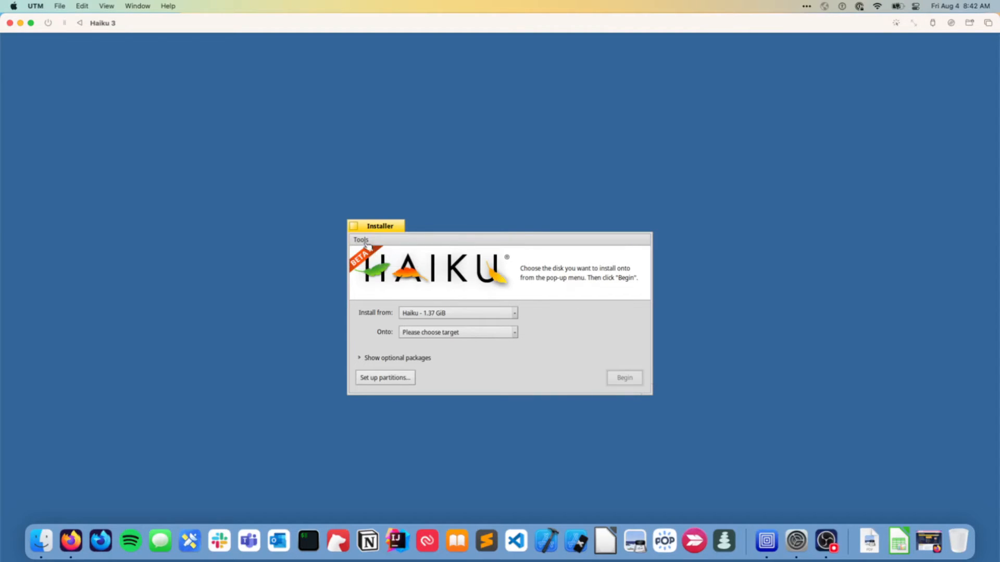
{"action": "left_click", "coordinate": [392, 382]}
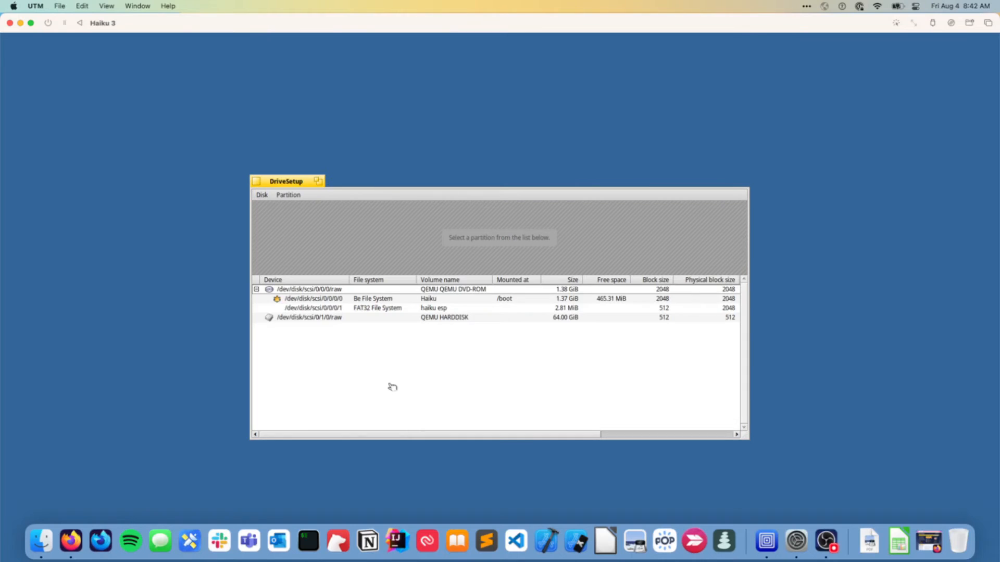
Format the raw 64 GiB QEMU HARDDISK with the Be File System using the default name and 2048 block size, then close DriveSetup
{"action": "left_click", "coordinate": [440, 319]}
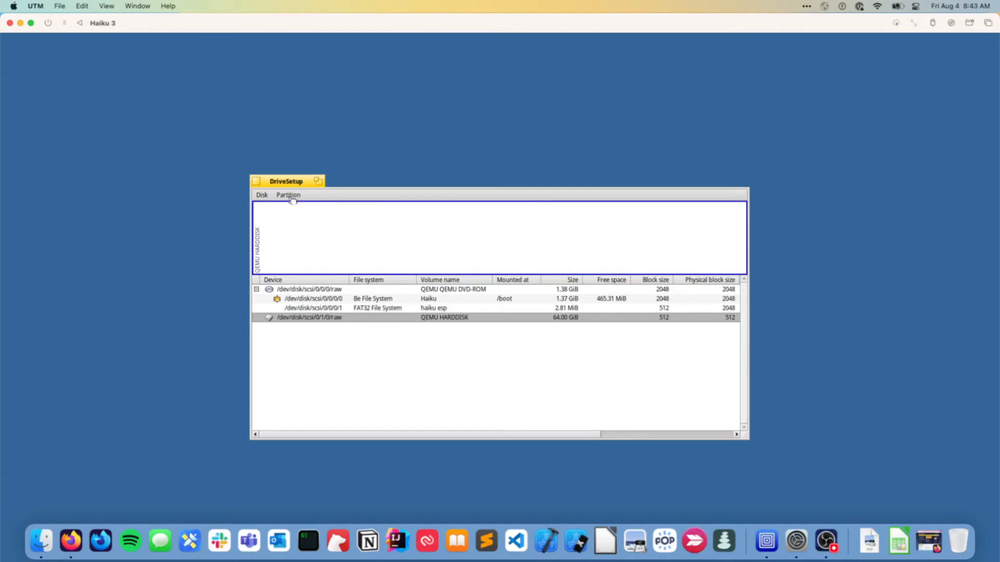
{"action": "left_click", "coordinate": [289, 195]}
{"action": "mouse_move", "coordinate": [312, 216]}
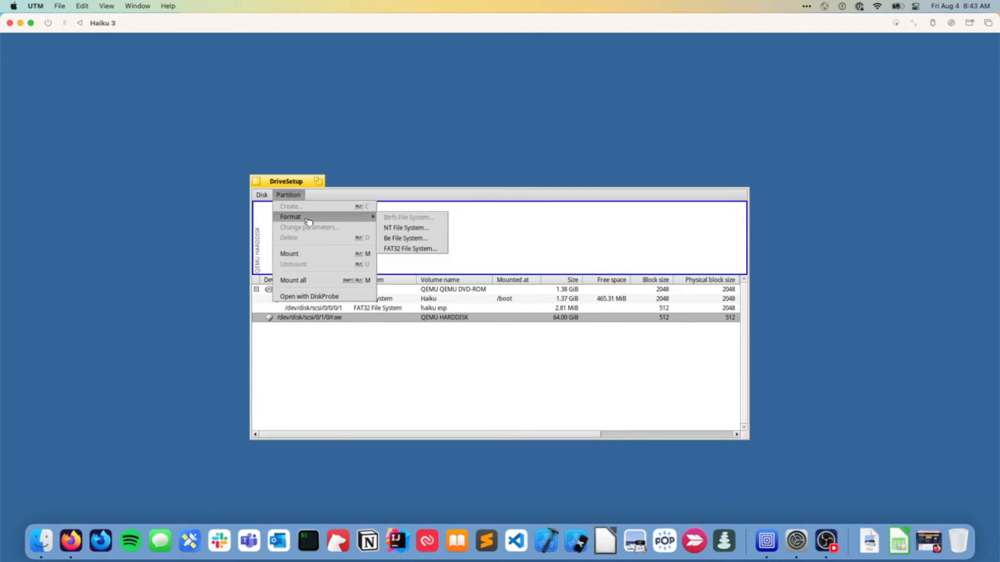
{"action": "left_click", "coordinate": [427, 242]}
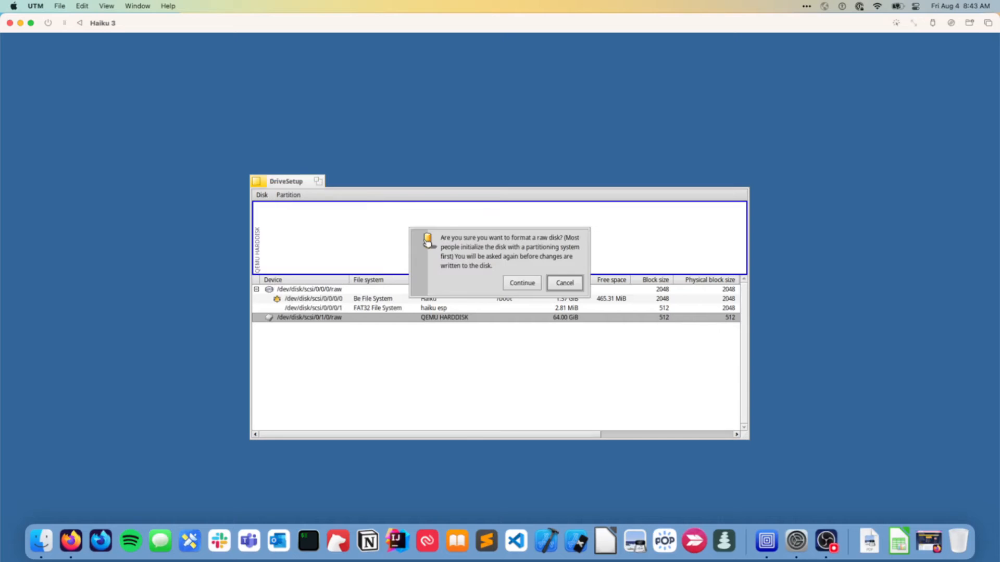
{"action": "left_click", "coordinate": [528, 286]}
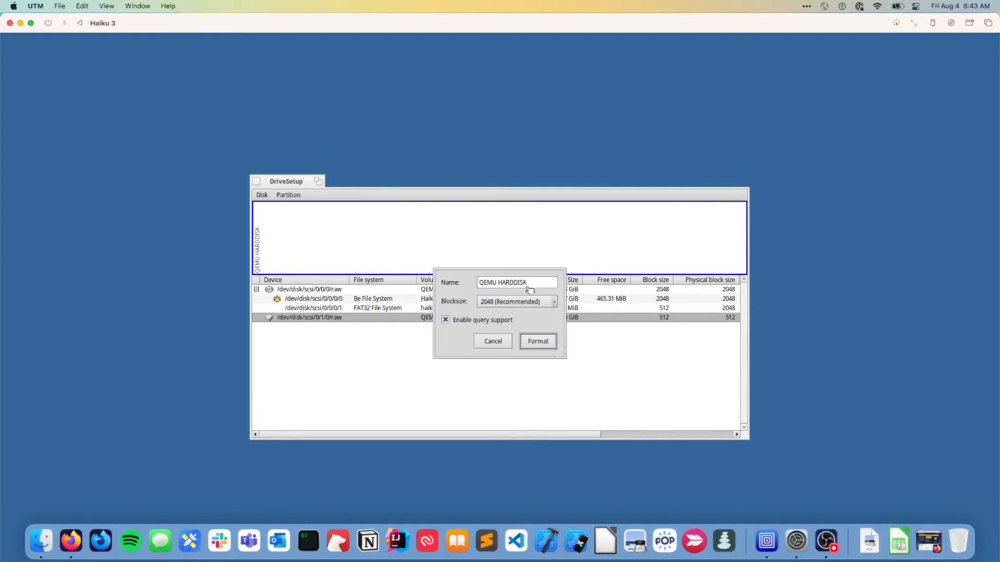
{"action": "left_click", "coordinate": [538, 341]}
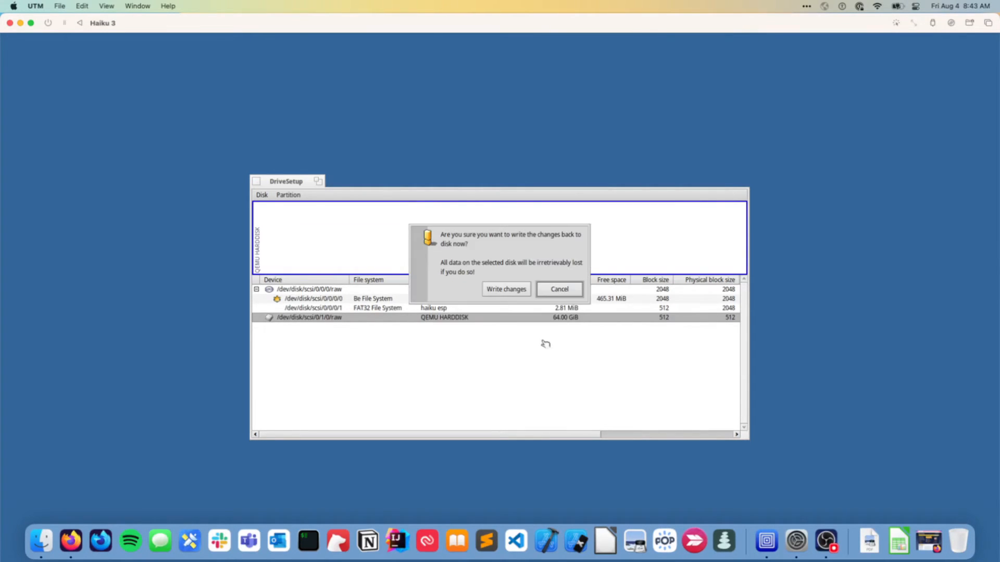
{"action": "left_click", "coordinate": [504, 291]}
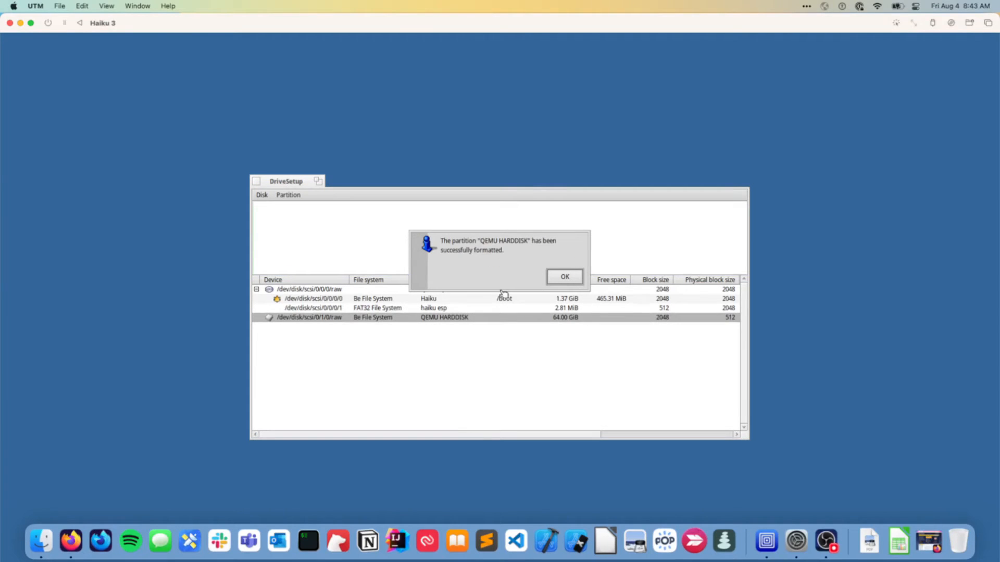
{"action": "left_click", "coordinate": [574, 281]}
{"action": "left_click", "coordinate": [256, 182]}
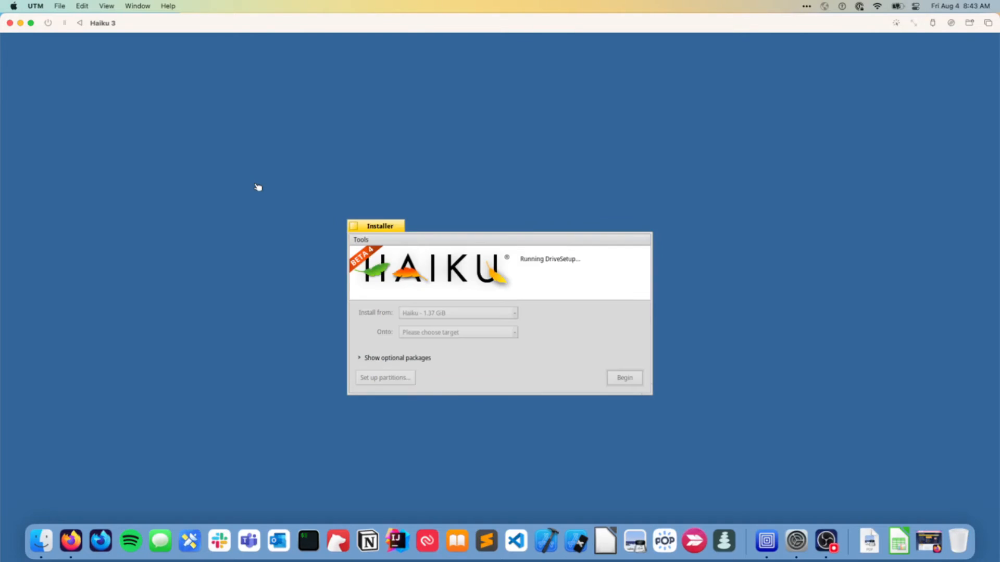
Install Haiku onto the QEMU HARDDISK target and restart the machine
{"action": "left_click", "coordinate": [439, 333]}
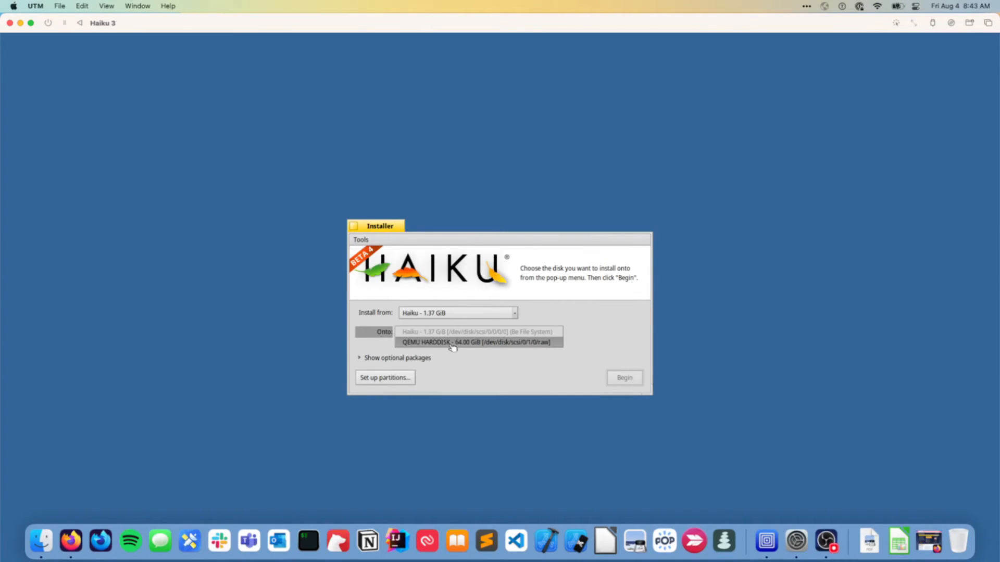
{"action": "left_click", "coordinate": [452, 342]}
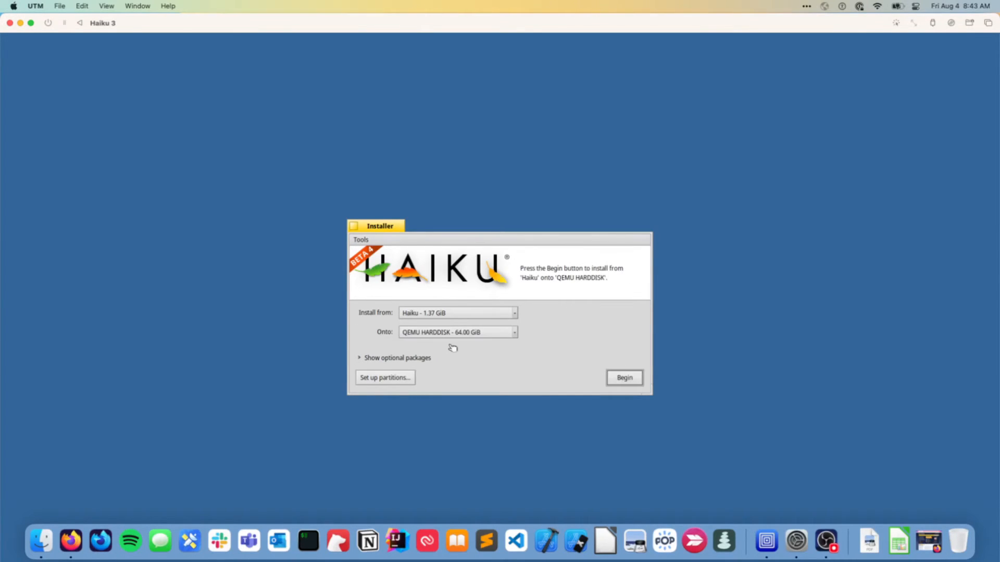
{"action": "left_click", "coordinate": [642, 384]}
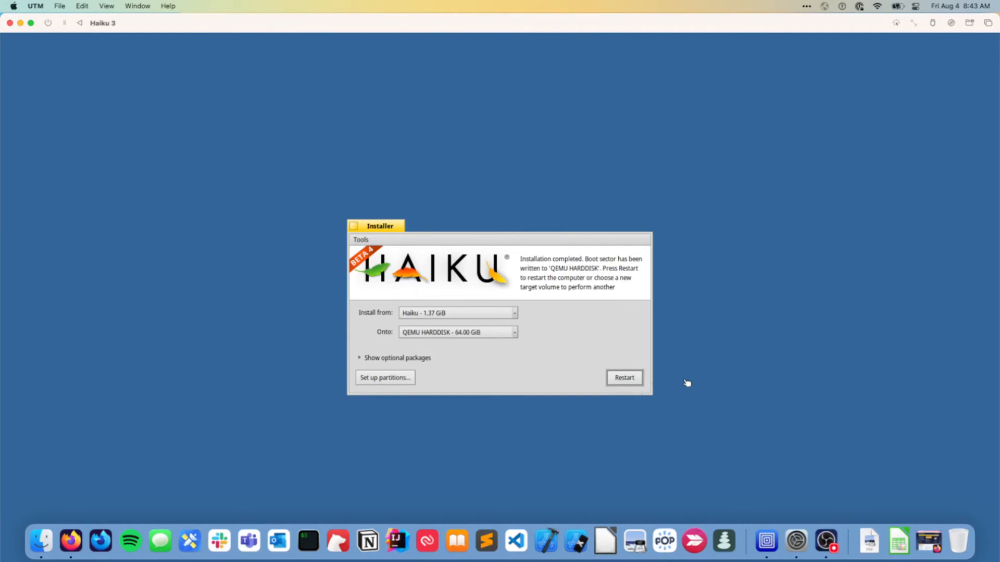
{"action": "left_click", "coordinate": [624, 378]}
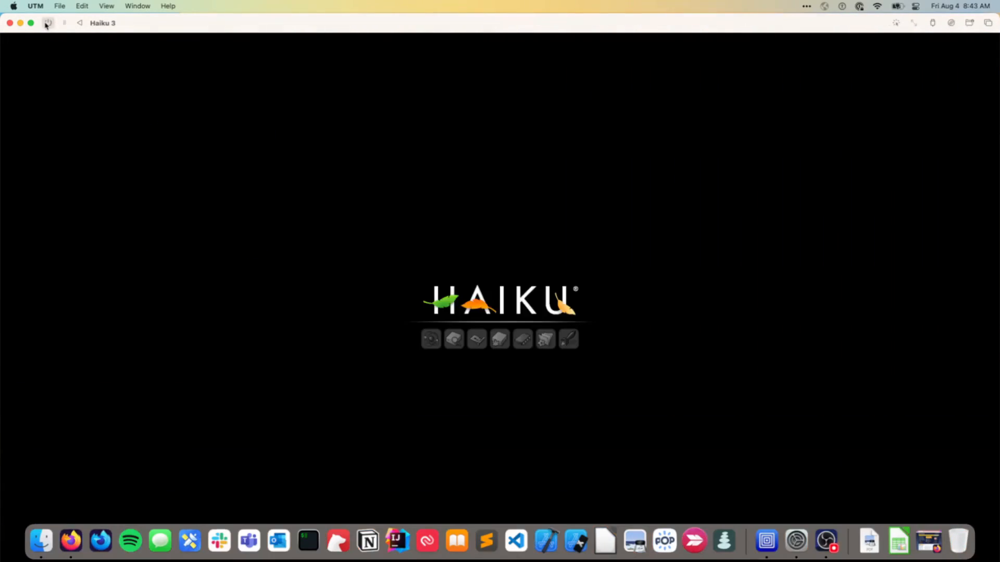
Force the Haiku 3 virtual machine to power off and close its window
{"action": "left_click", "coordinate": [47, 24]}
{"action": "left_click", "coordinate": [530, 348]}
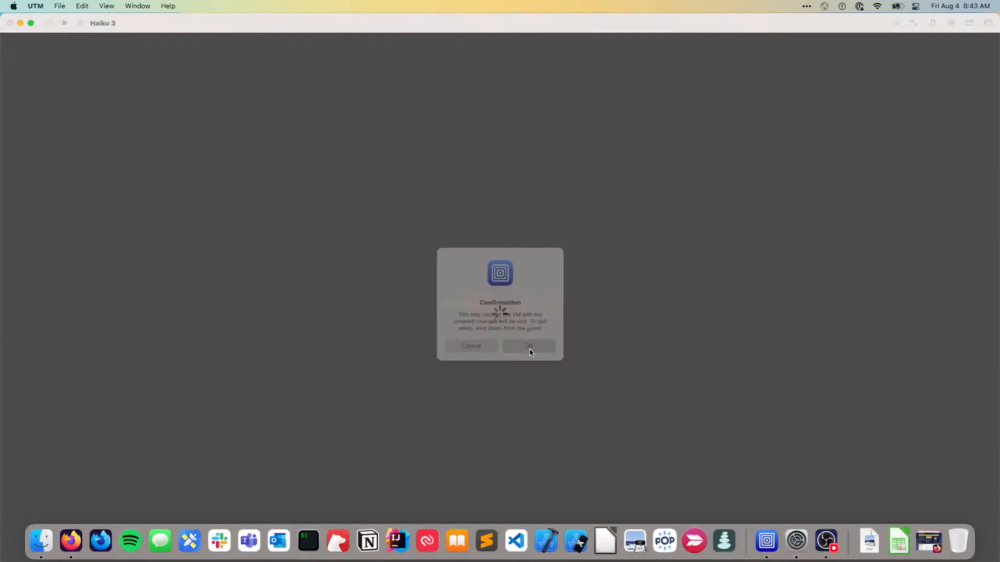
{"action": "left_click", "coordinate": [10, 23]}
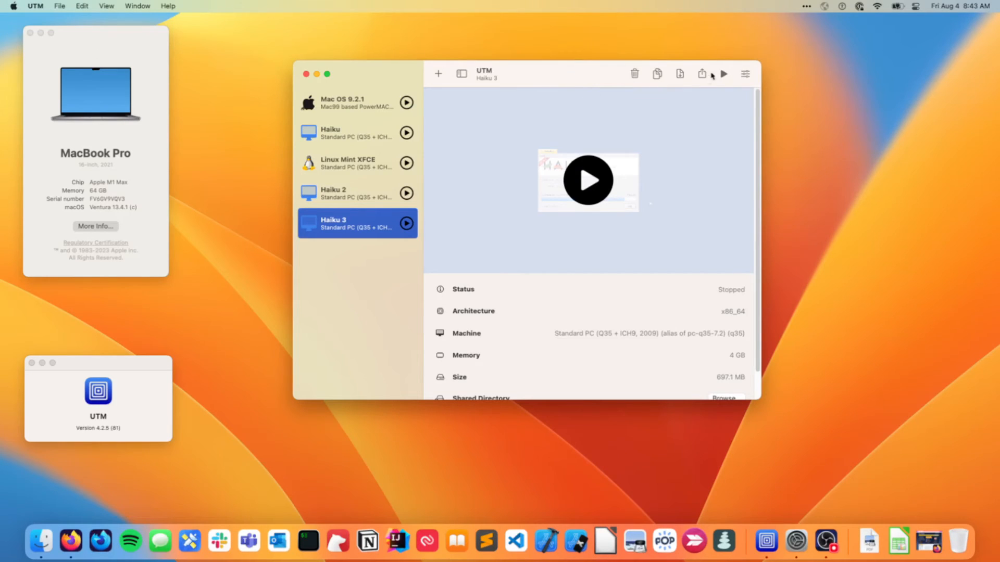
Turn off UEFI Boot in the QEMU settings of Haiku 3 and save the configuration
{"action": "left_click", "coordinate": [744, 76]}
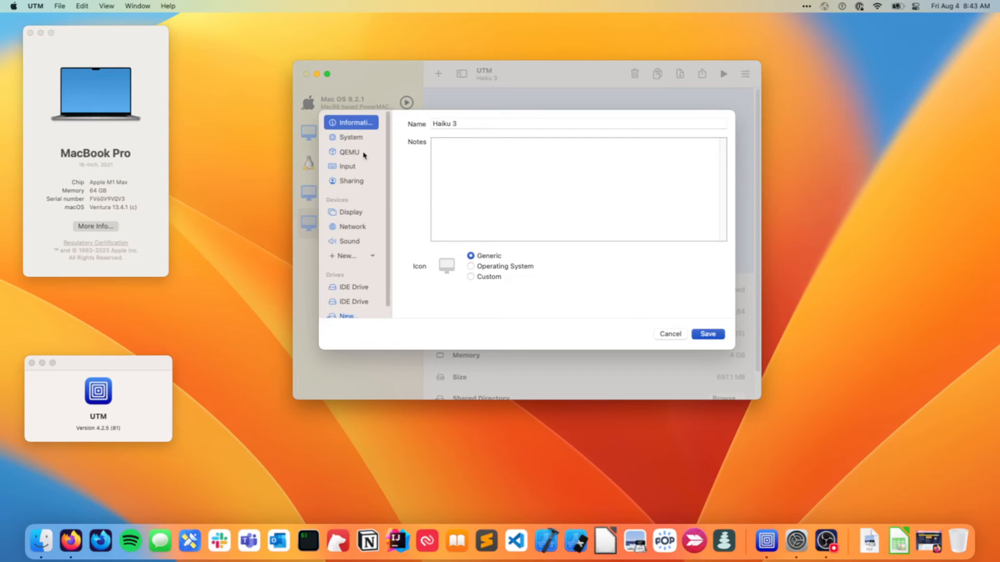
{"action": "left_click", "coordinate": [364, 153]}
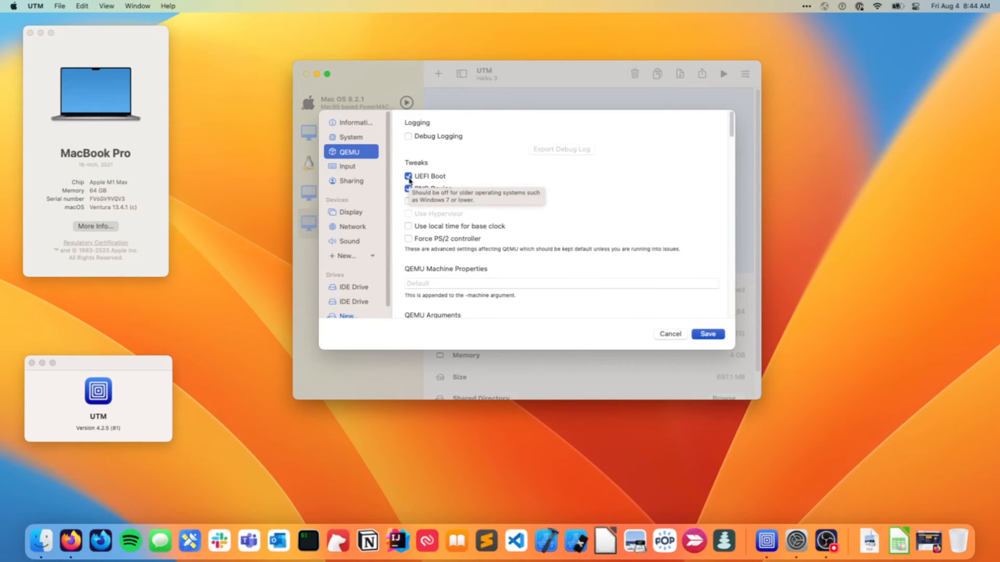
{"action": "left_click", "coordinate": [409, 177]}
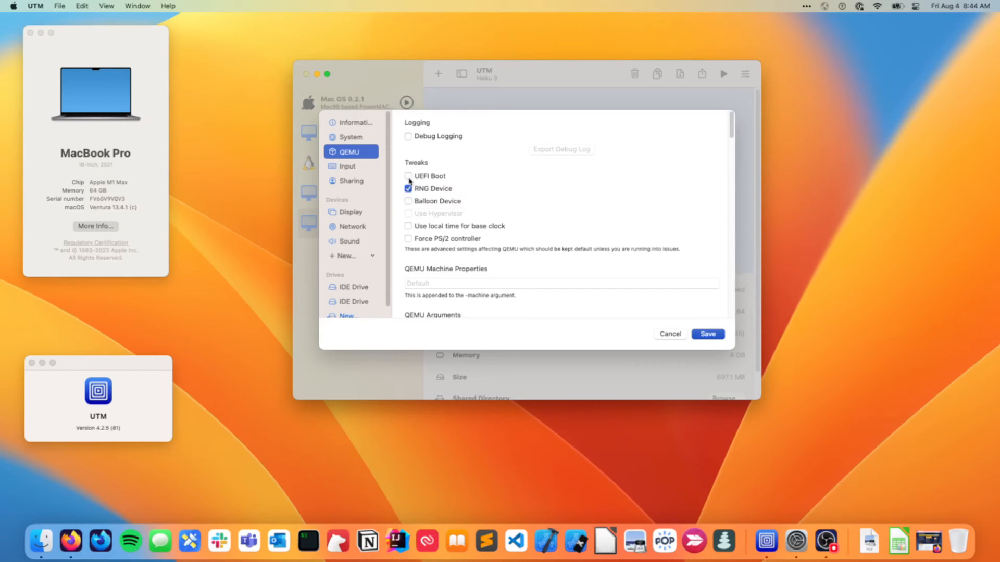
{"action": "left_click", "coordinate": [709, 334]}
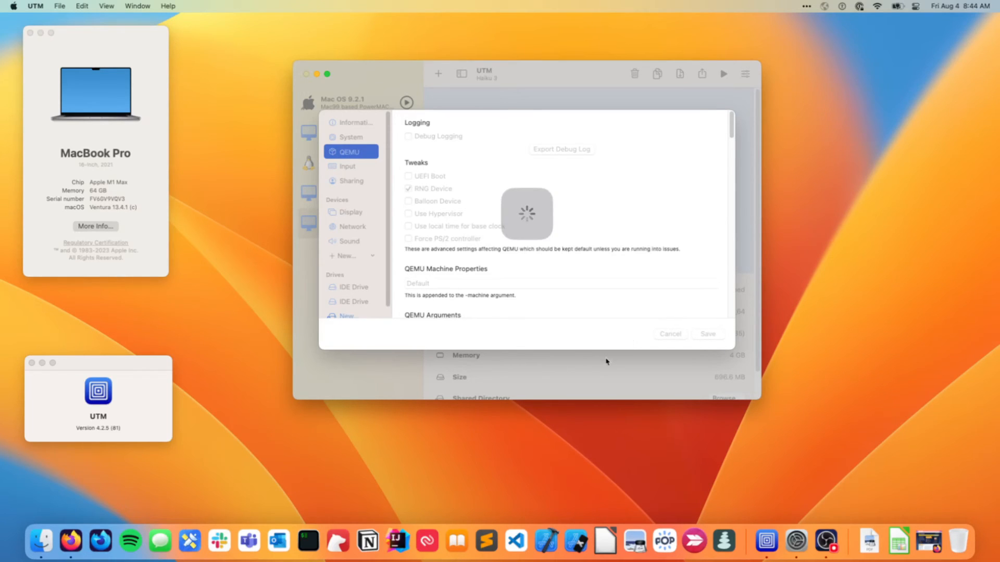
Clear the haiku-r1beta4-x86_64-anyboot.iso image from the CD/DVD drive of the Haiku 3 virtual machine
{"action": "scroll", "coordinate": [583, 349], "scroll_direction": "down", "scroll_amount": 2}
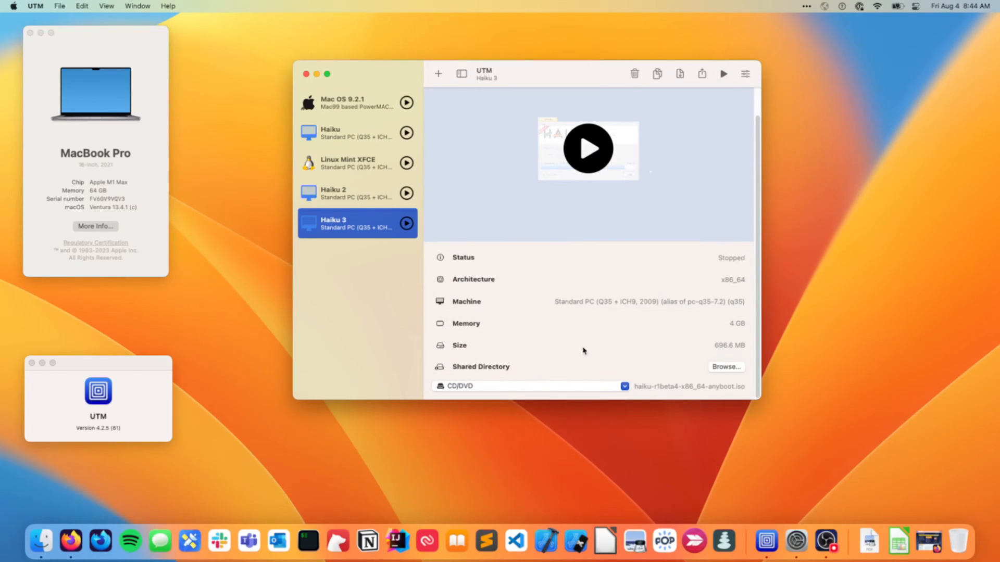
{"action": "left_click", "coordinate": [474, 388]}
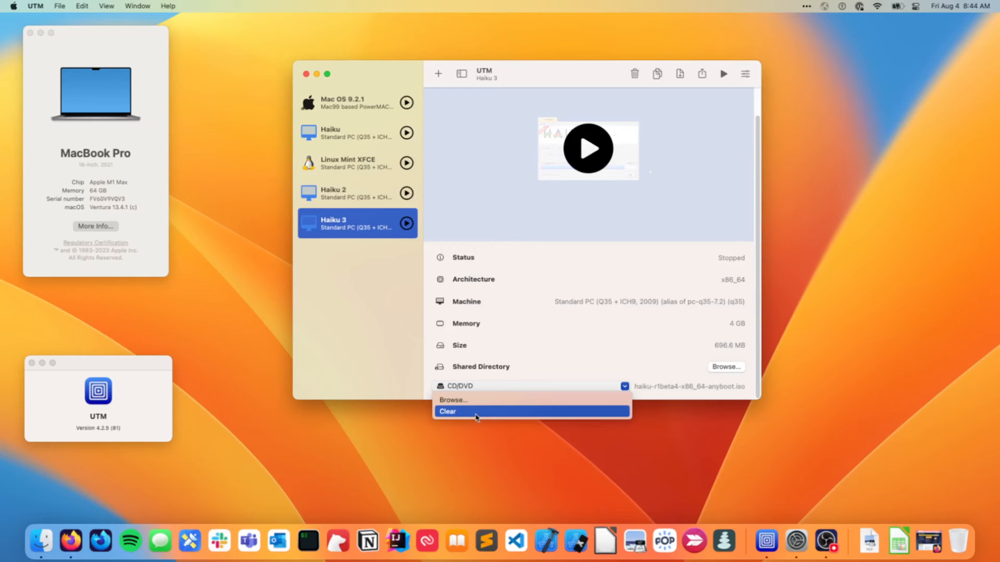
{"action": "left_click", "coordinate": [475, 412]}
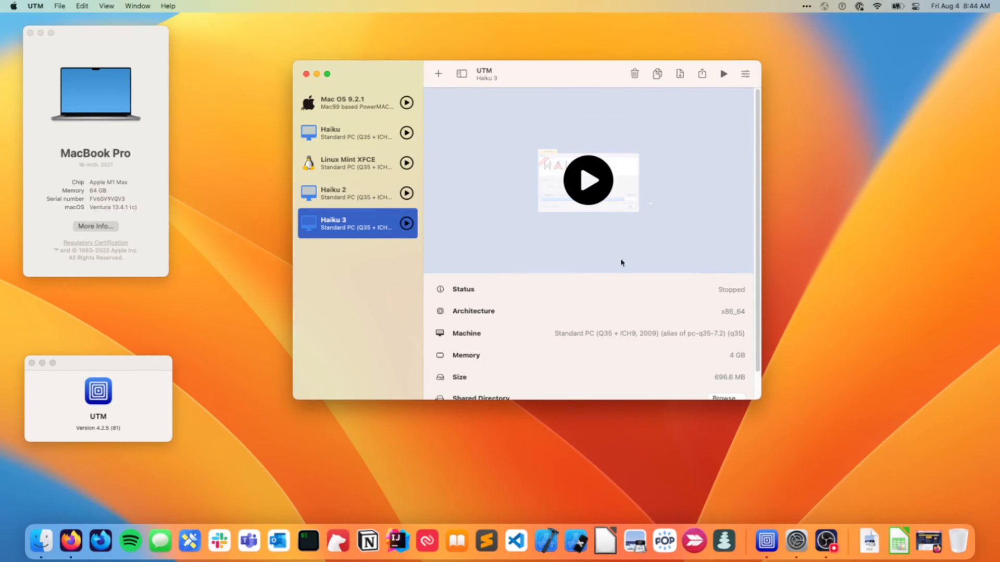
Start the Haiku 3 virtual machine and move its window up just below the macOS menu bar
{"action": "left_click", "coordinate": [584, 182]}
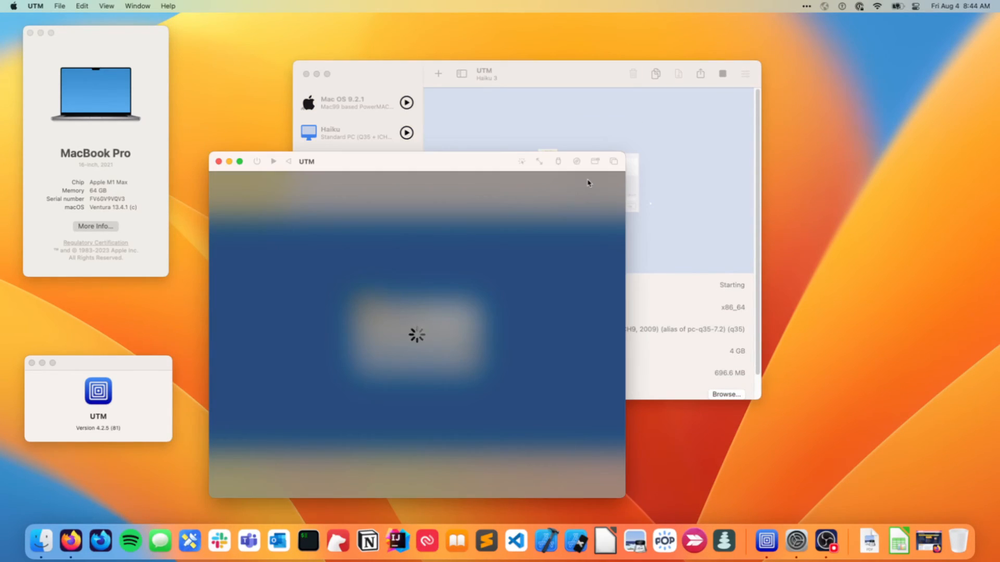
{"action": "left_click_drag", "start_coordinate": [513, 165], "coordinate": [531, 50]}
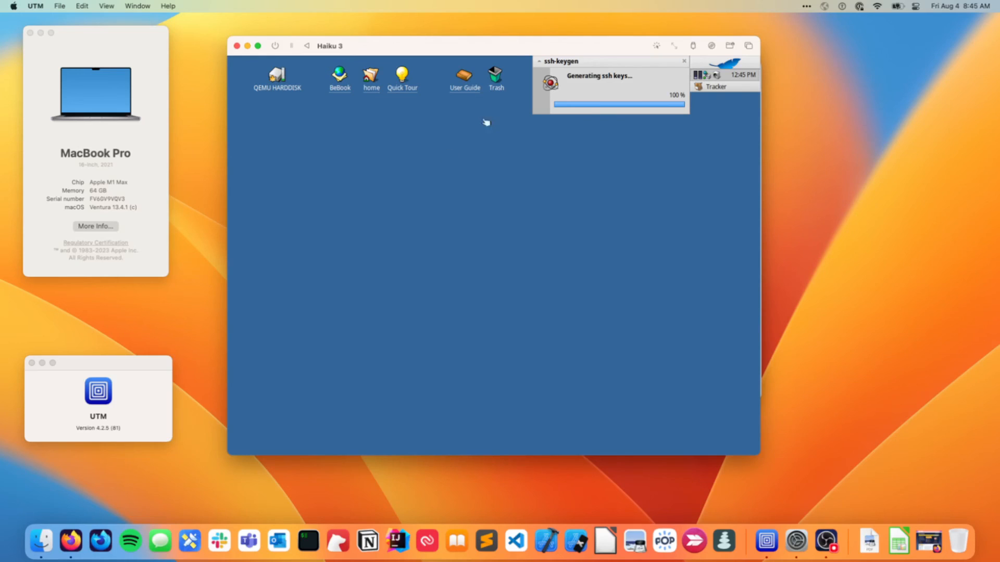
{"action": "left_click_drag", "start_coordinate": [516, 46], "coordinate": [474, 23]}
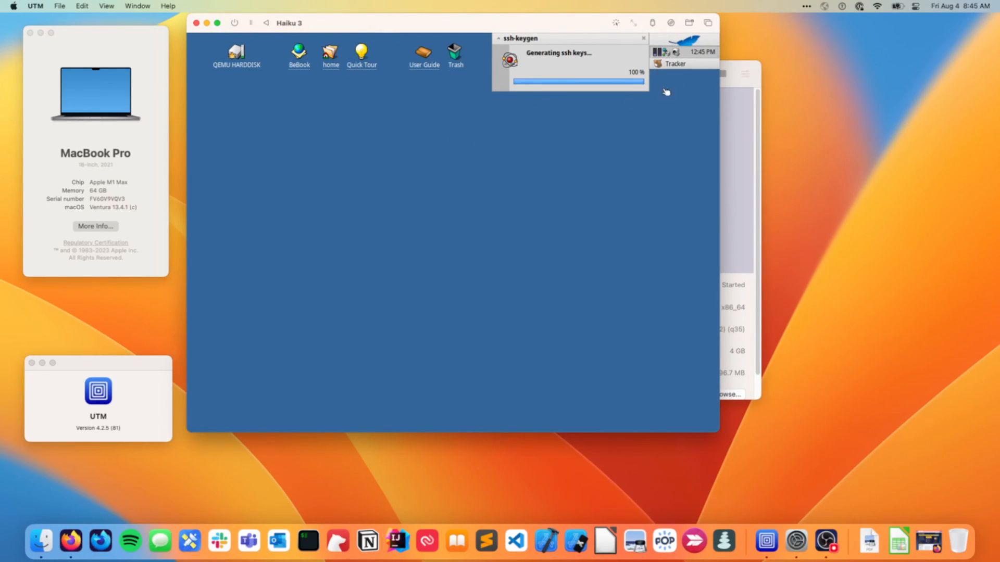
Set Haiku's screen resolution to 1152 x 864 for all workspaces, keep the new settings and close the Screen preferences
{"action": "left_click", "coordinate": [690, 45]}
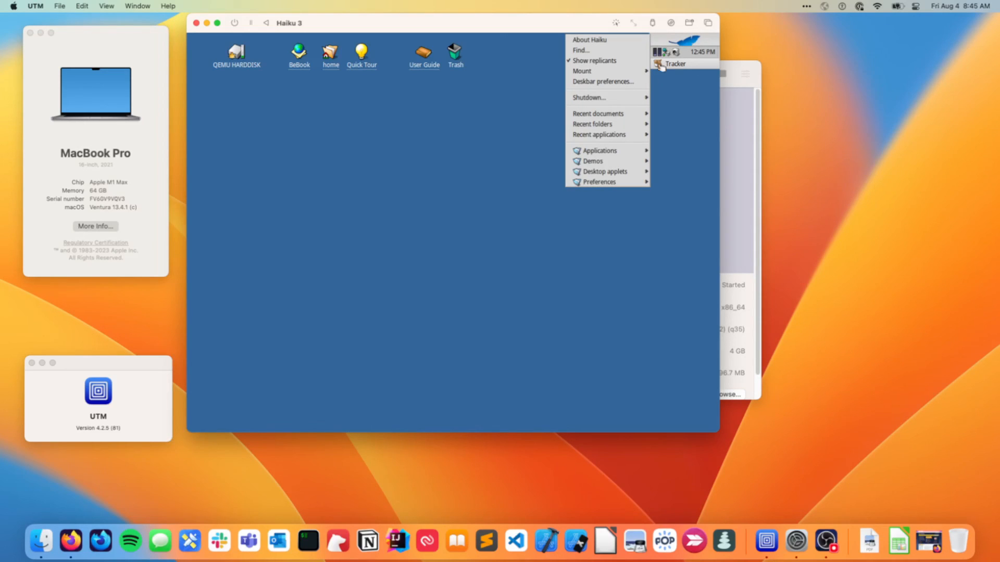
{"action": "mouse_move", "coordinate": [614, 188]}
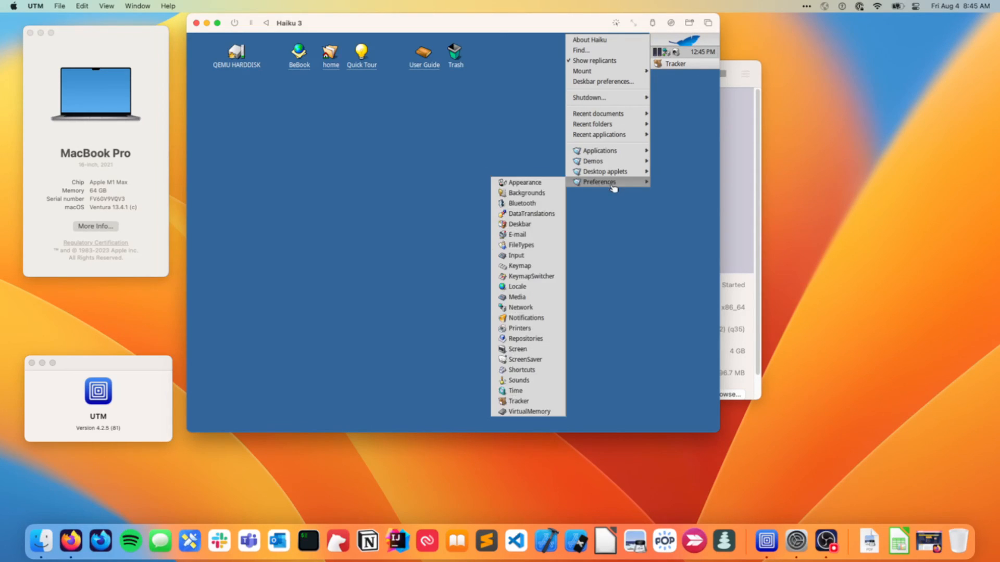
{"action": "left_click", "coordinate": [540, 349]}
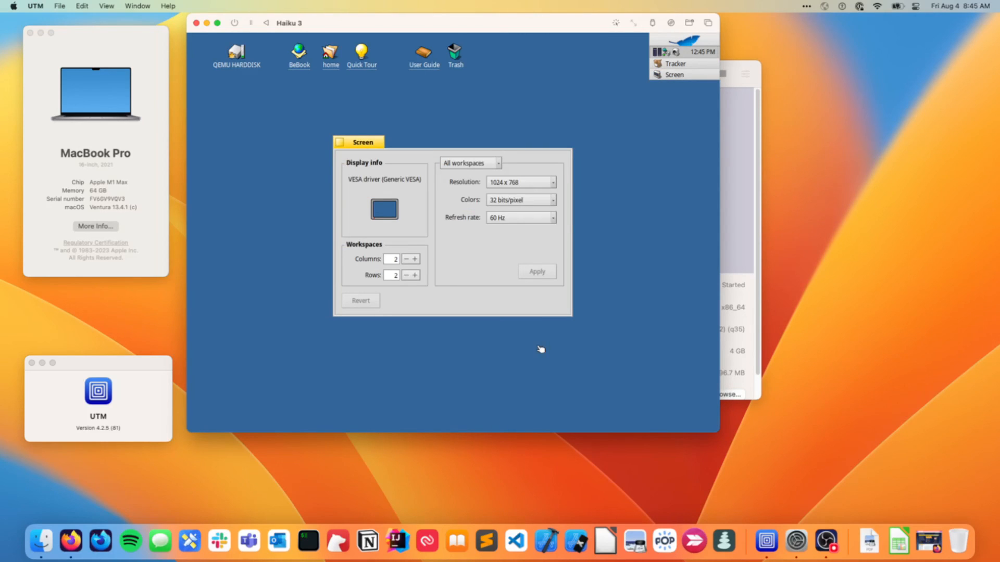
{"action": "left_click", "coordinate": [524, 183]}
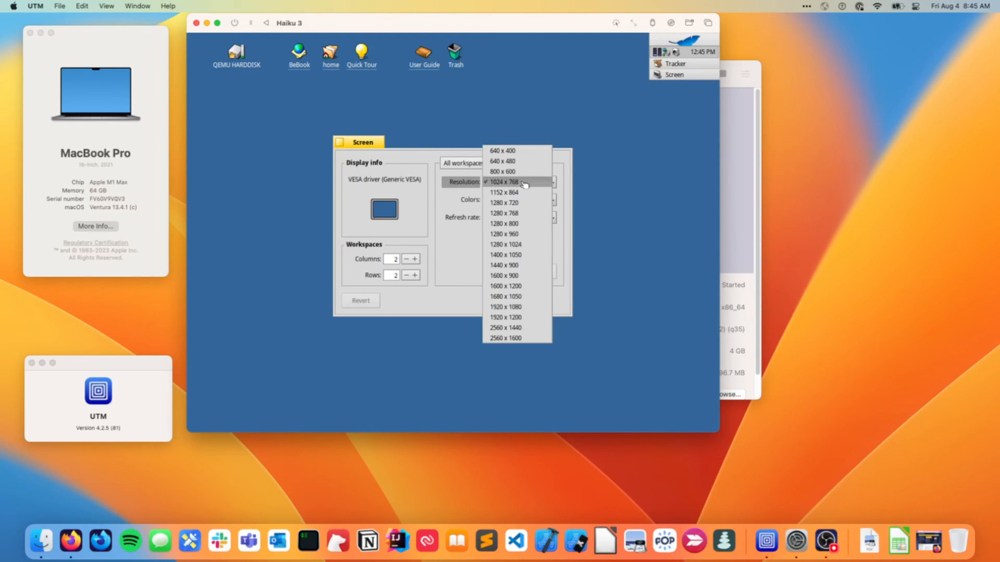
{"action": "left_click", "coordinate": [524, 202]}
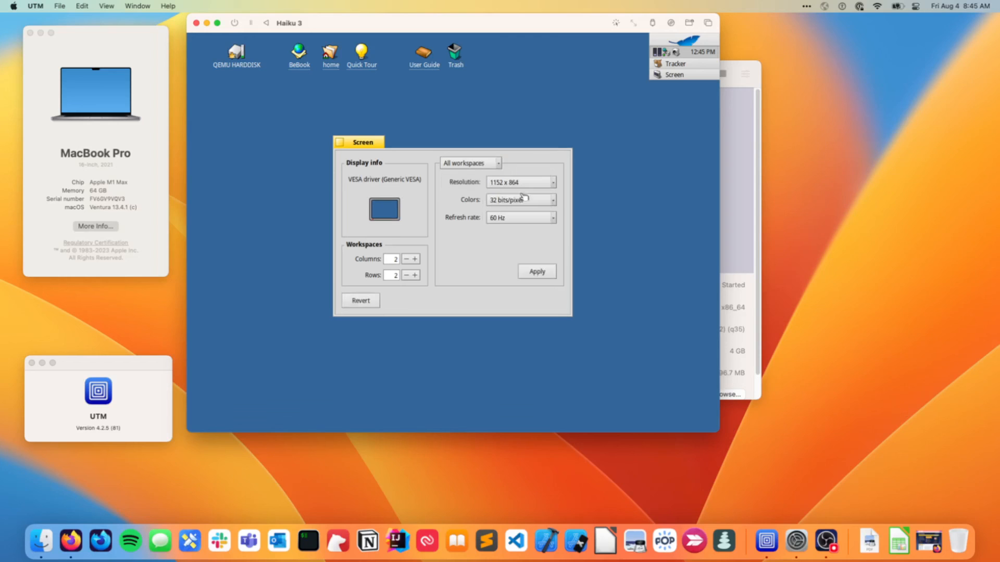
{"action": "left_click", "coordinate": [534, 271]}
{"action": "left_click", "coordinate": [518, 210]}
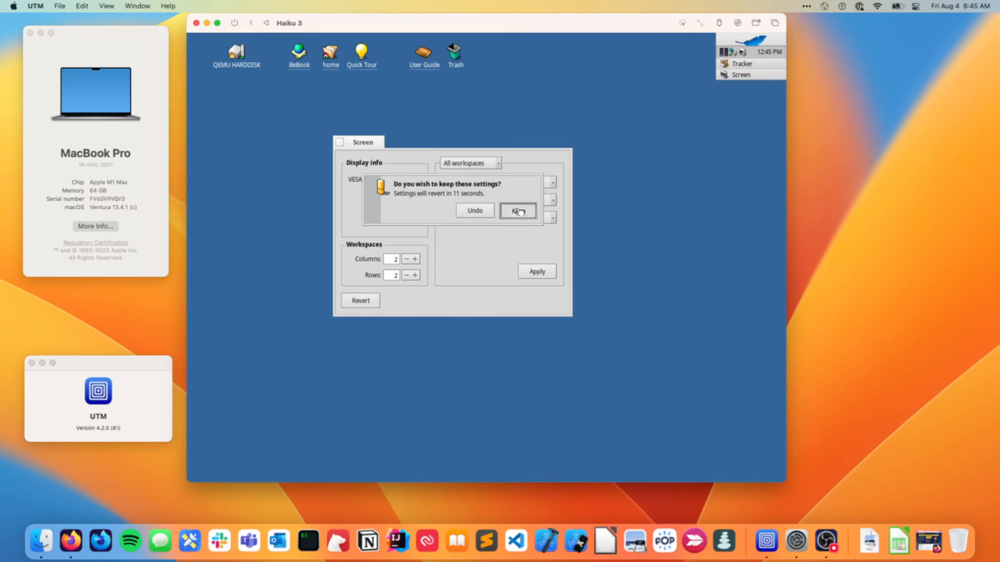
{"action": "left_click", "coordinate": [340, 142]}
Open the Quick Tour from the Haiku desktop
{"action": "left_click", "coordinate": [367, 70]}
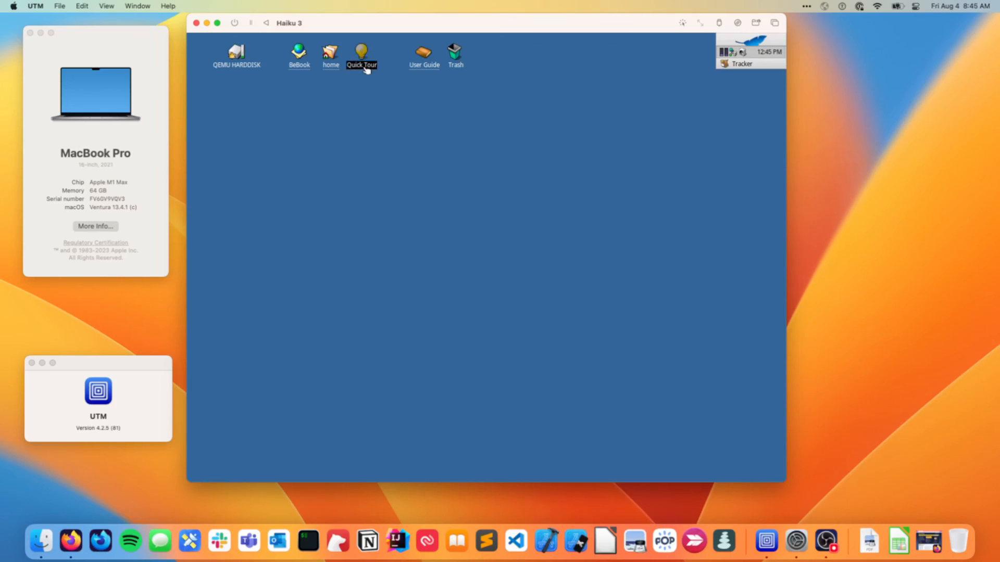